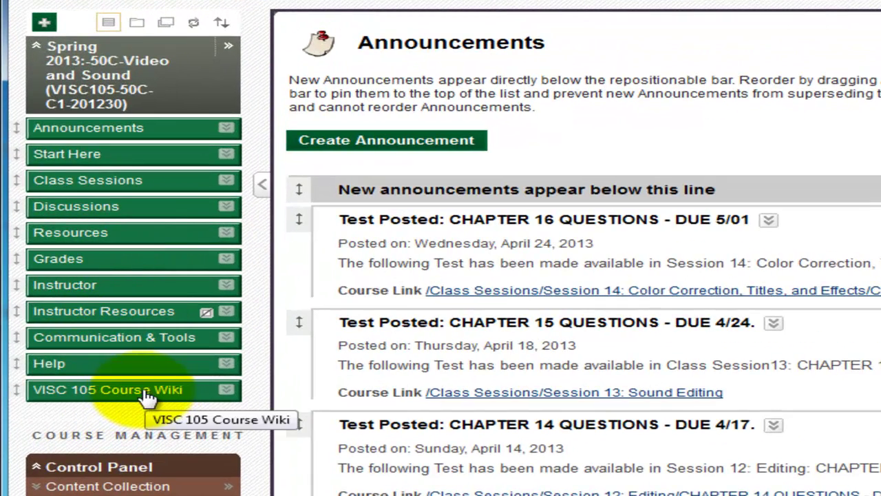
Open the VISC 105 Video and Sound Wiki from the Course Wiki and start a new wiki page.
left_click(146, 396)
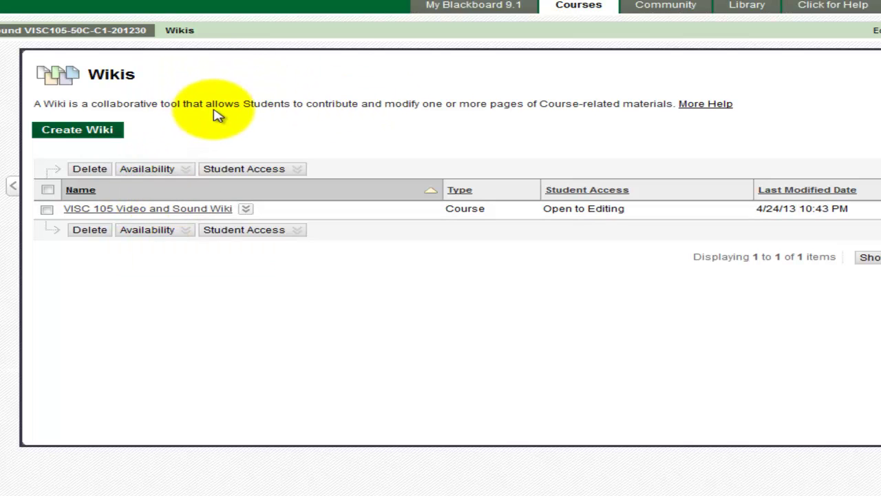
left_click(147, 169)
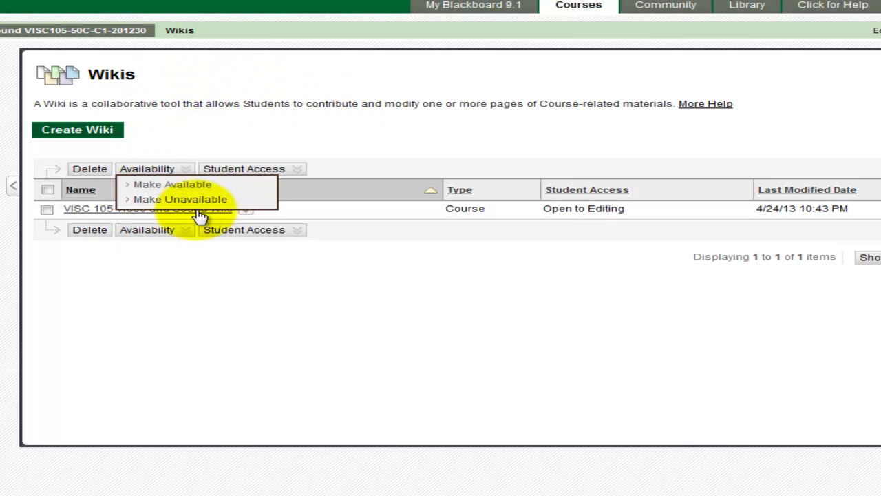
left_click(148, 210)
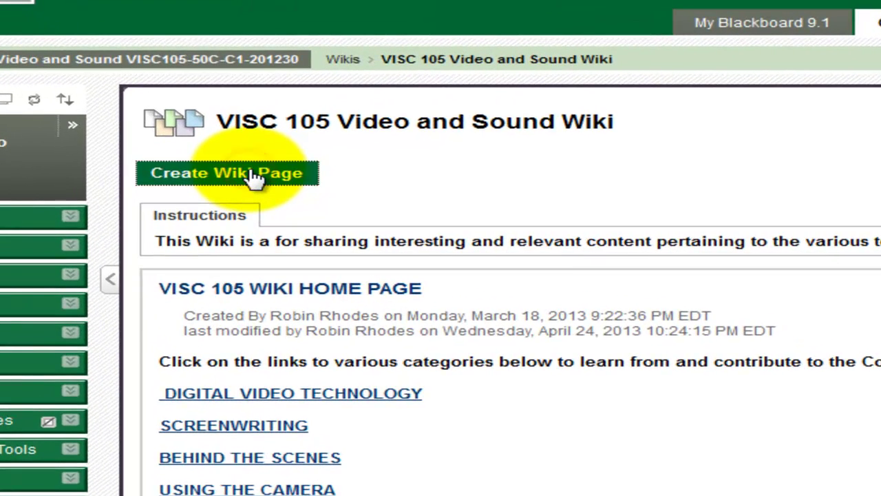
left_click(254, 175)
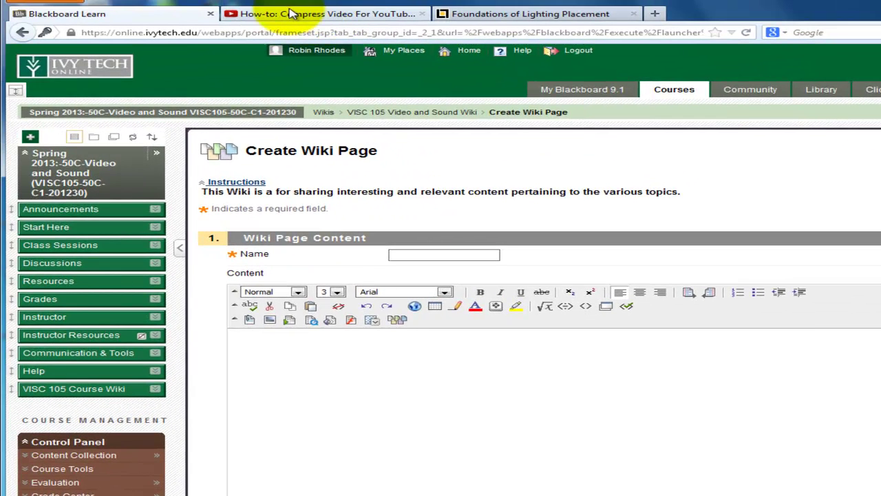
Copy the full YouTube title 'How-to: Compress Video For YouTube / H.264 Explained : Indy News'.
left_click(293, 19)
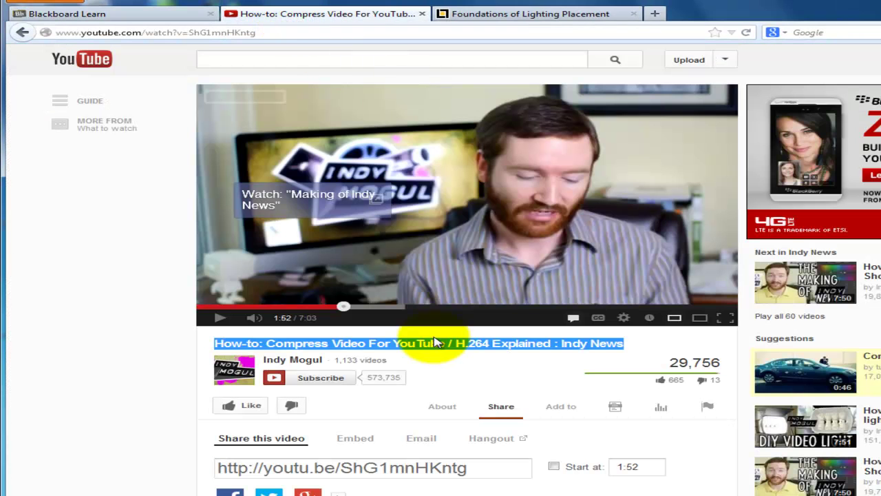
left_click(684, 344)
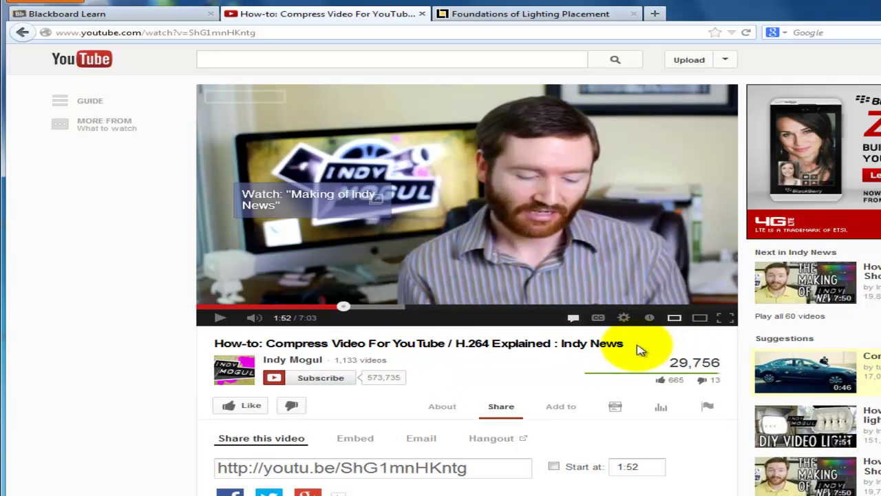
left_click_drag(627, 350, 193, 342)
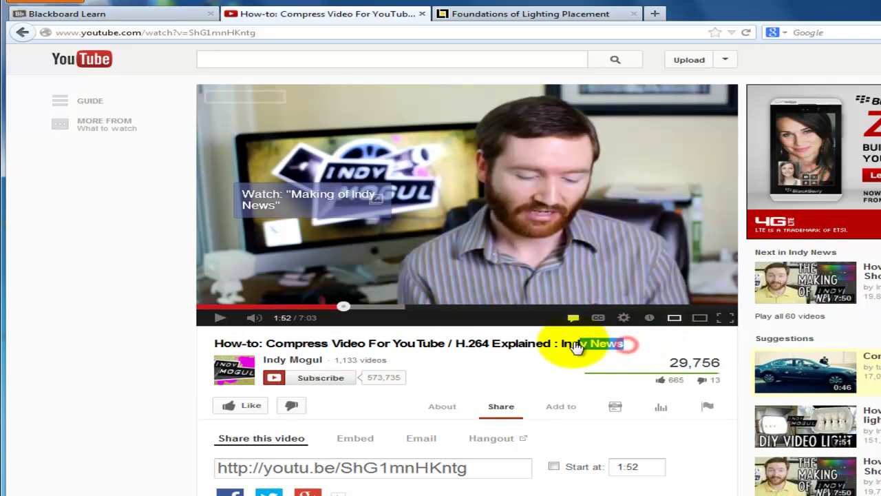
left_click(204, 340)
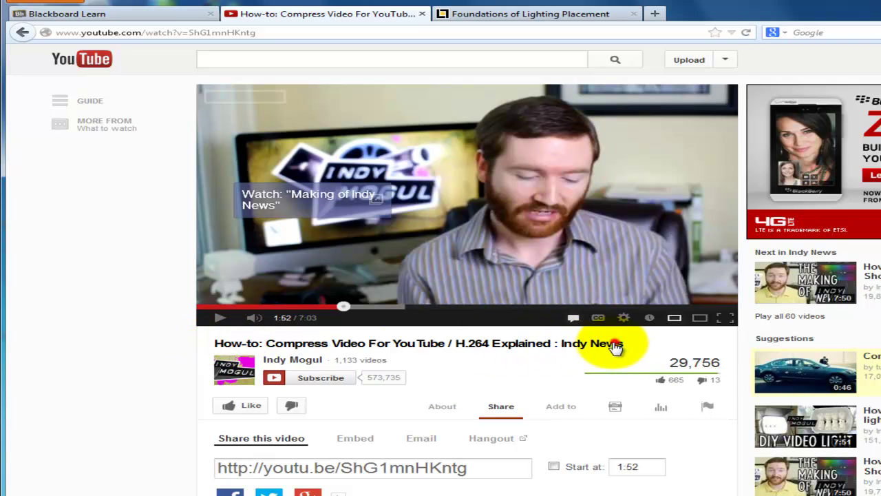
left_click_drag(617, 343, 444, 348)
left_click_drag(626, 351, 217, 342)
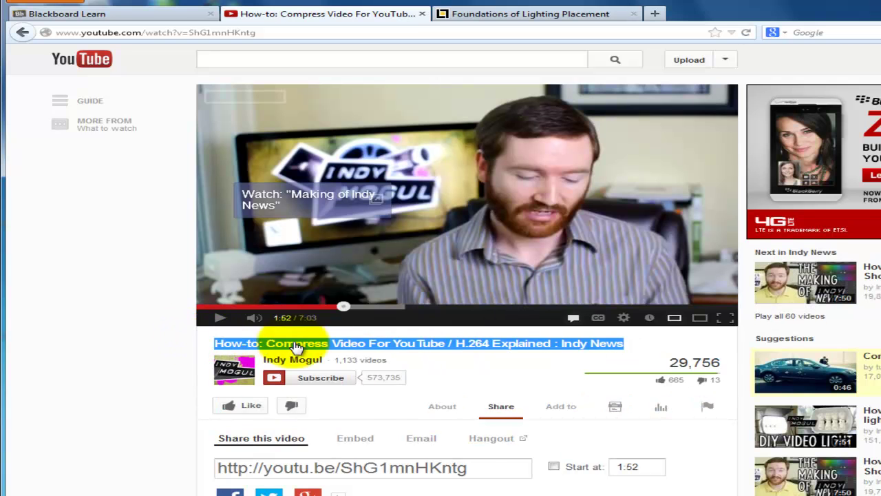
right_click(468, 348)
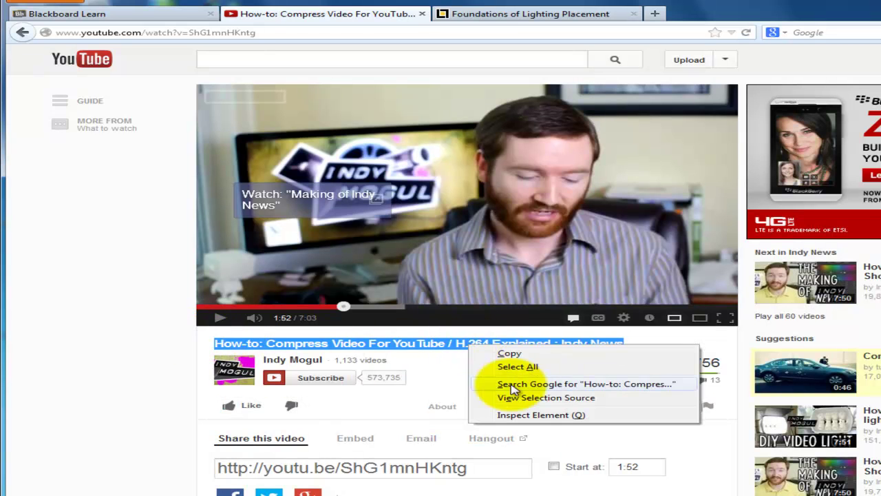
left_click(525, 354)
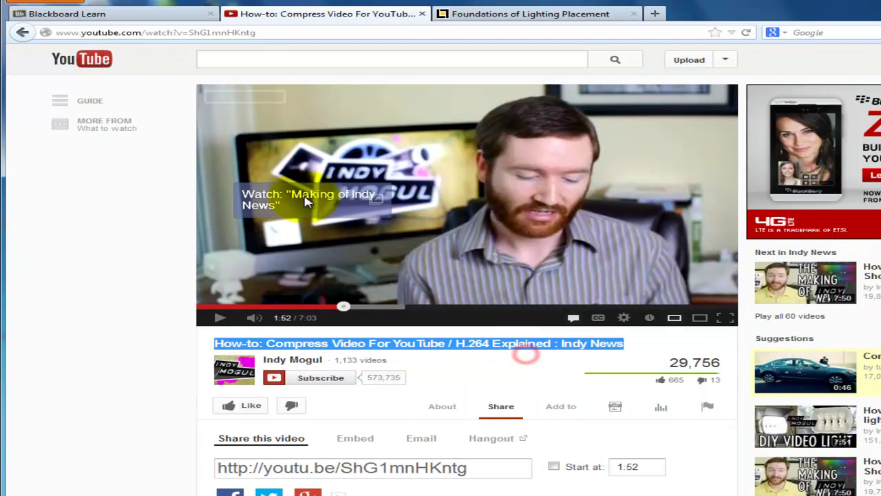
left_click(128, 17)
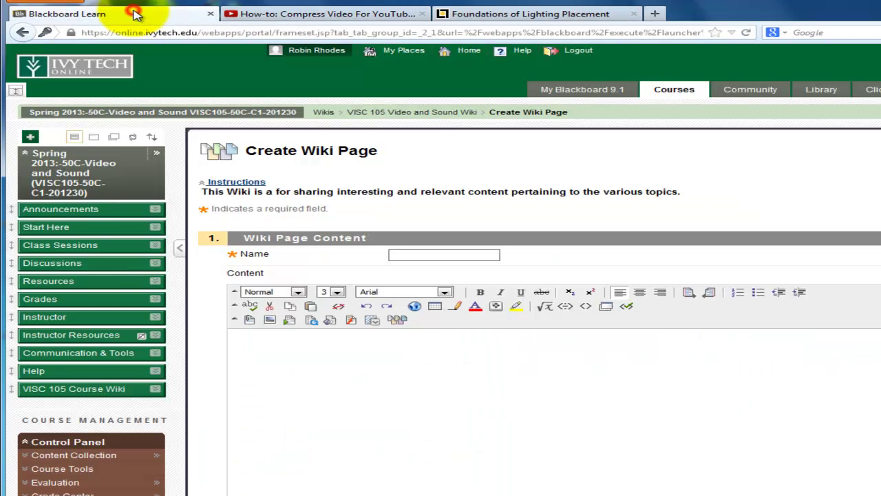
Paste the copied video title as the page name and bring up the content editor's mashup options.
right_click(413, 256)
left_click(472, 310)
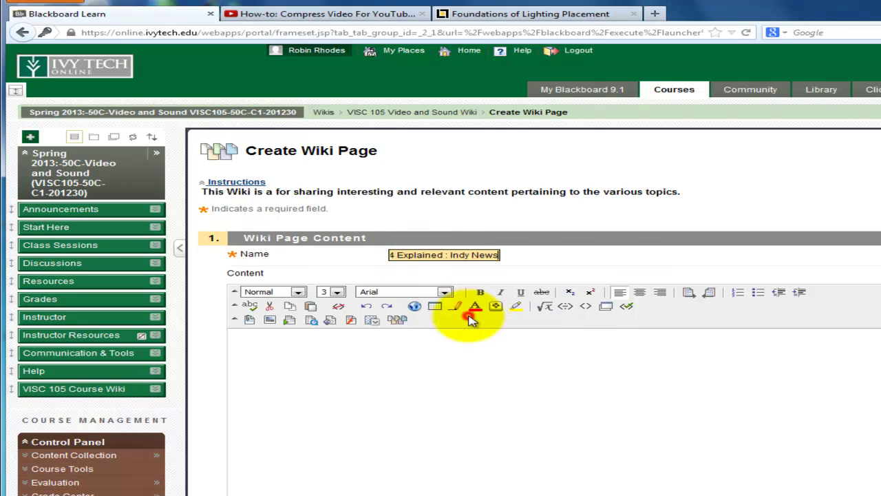
left_click(333, 369)
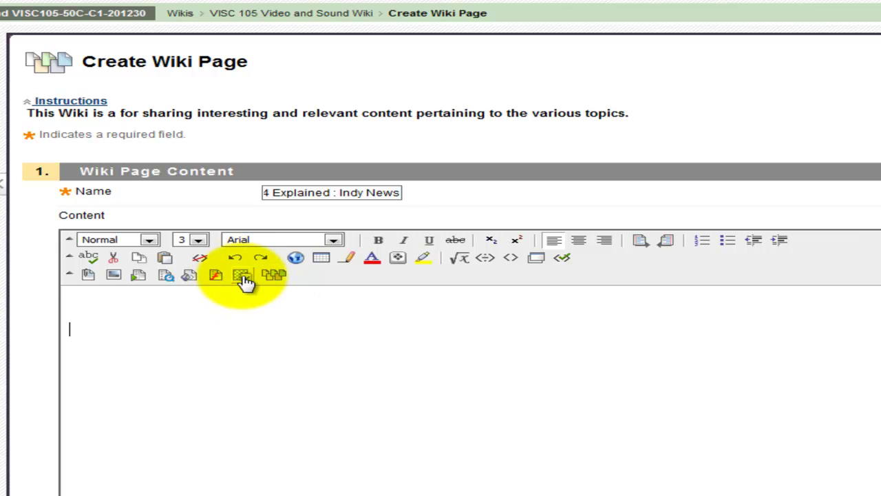
left_click(244, 279)
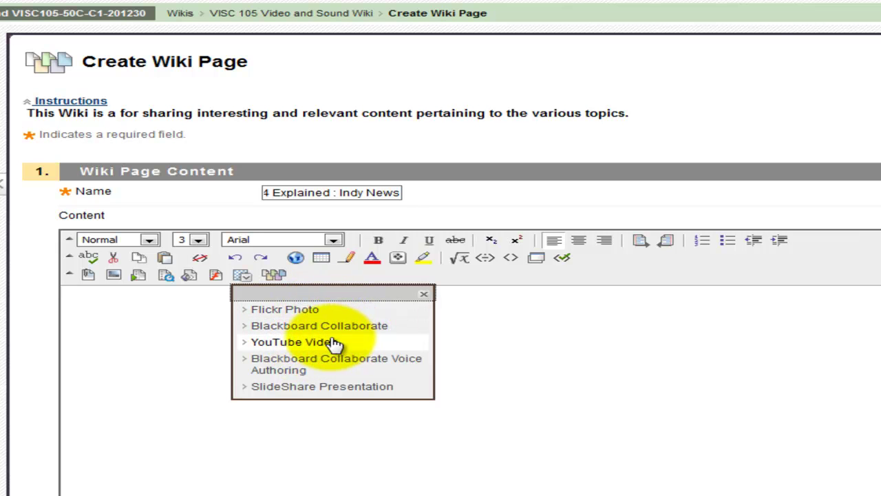
Set up a YouTube Video mashup search for the pasted title, matching it as an Exact Phrase.
left_click(294, 344)
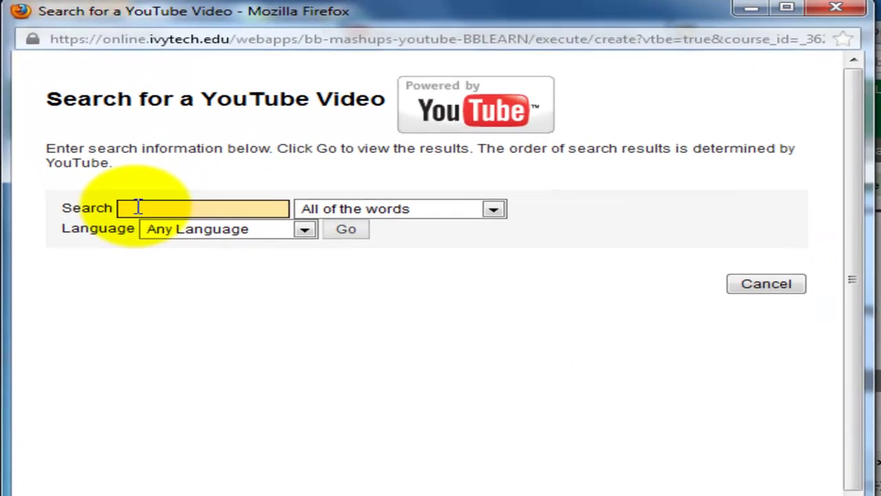
right_click(112, 169)
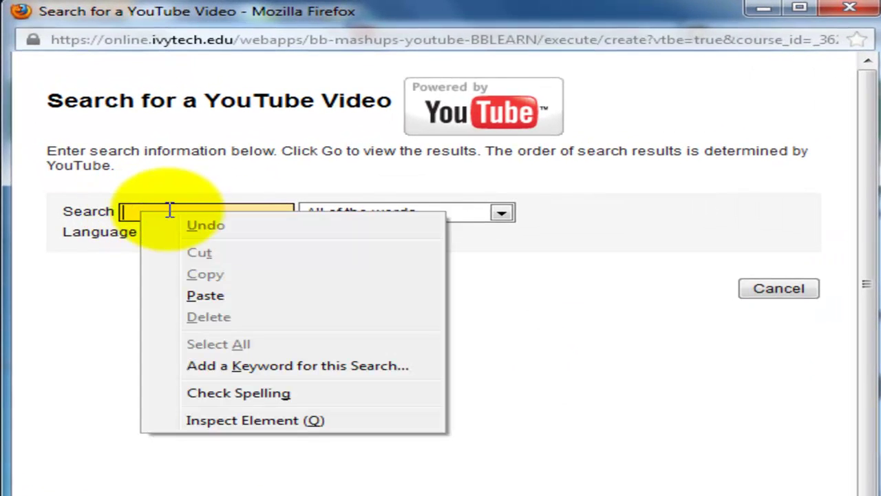
left_click(205, 295)
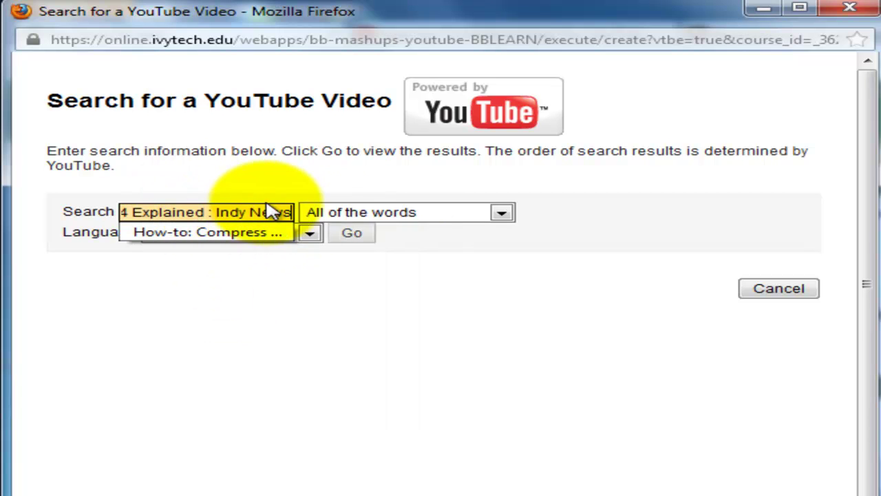
left_click(503, 214)
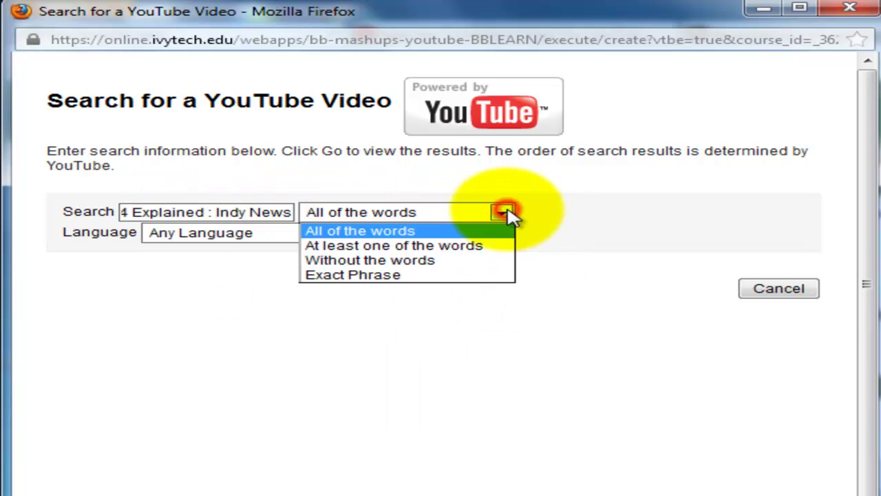
left_click(411, 276)
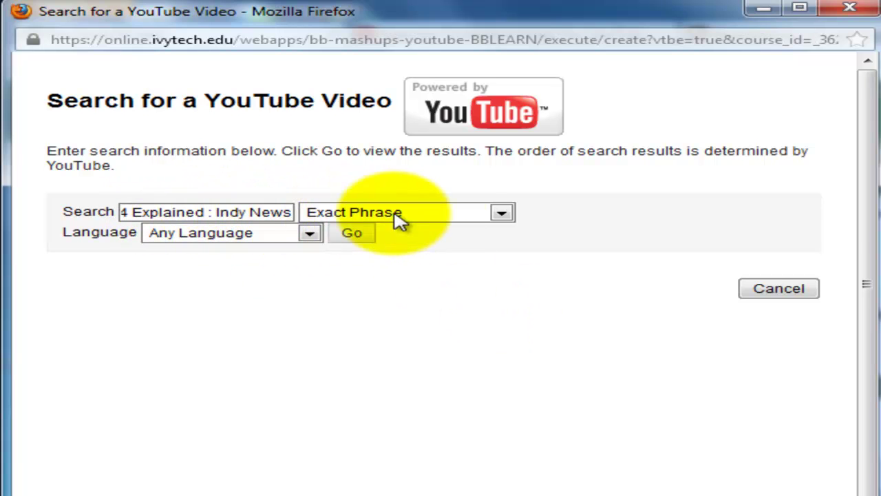
Run the search and preview the first Indy News compress-video result, then close the preview.
left_click(360, 238)
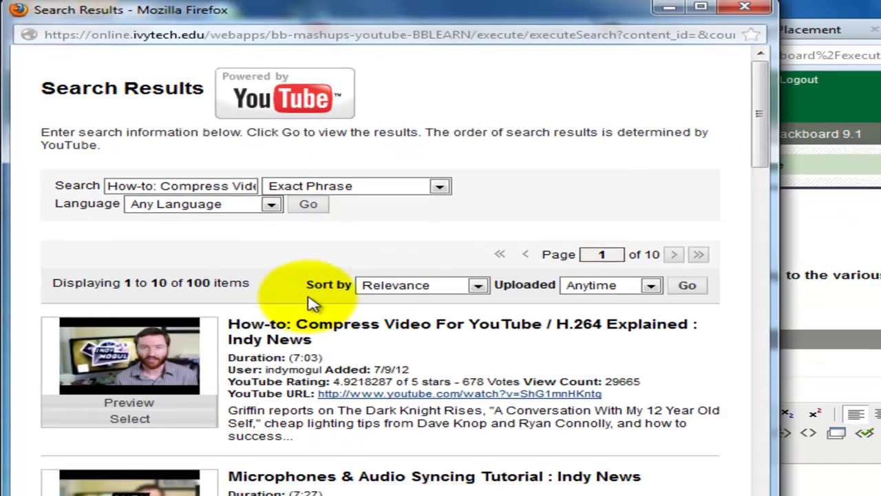
scroll(378, 233, "down", 2)
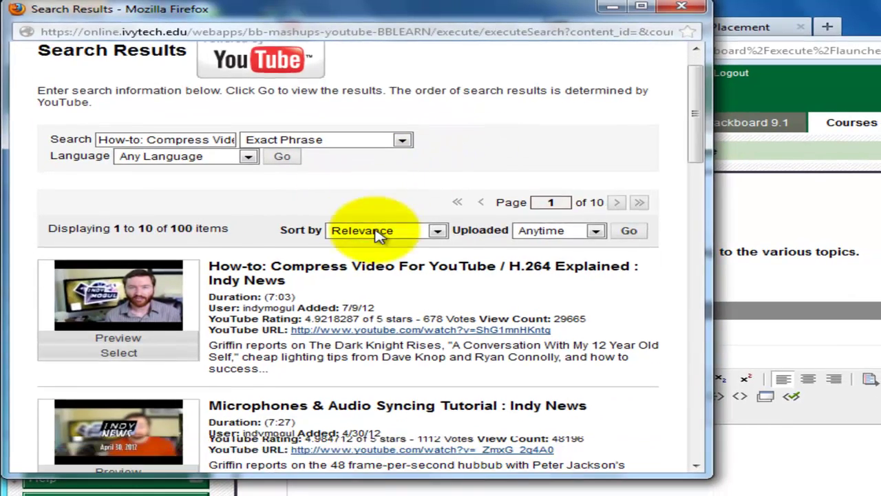
scroll(365, 231, "down", 5)
scroll(354, 240, "up", 5)
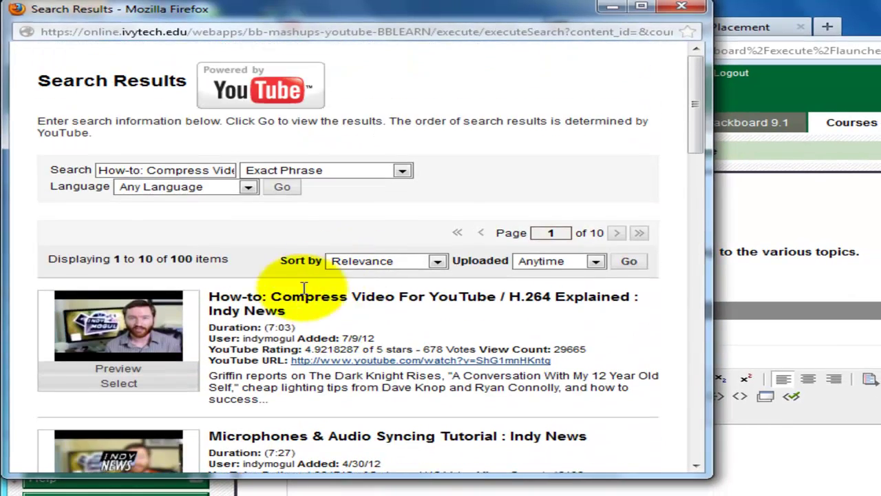
left_click(137, 374)
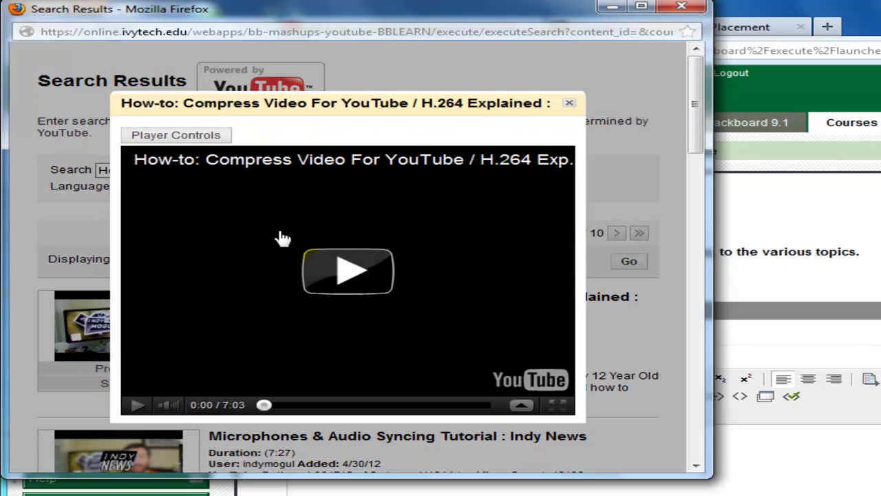
left_click(359, 273)
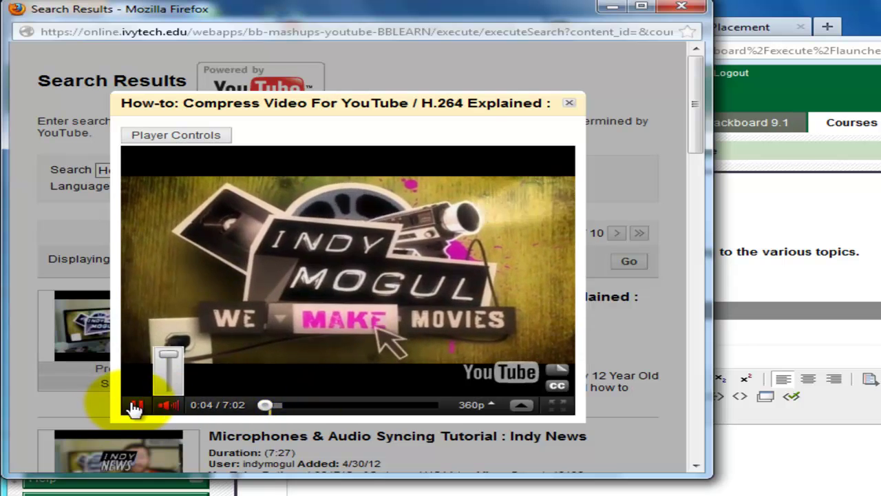
left_click(135, 410)
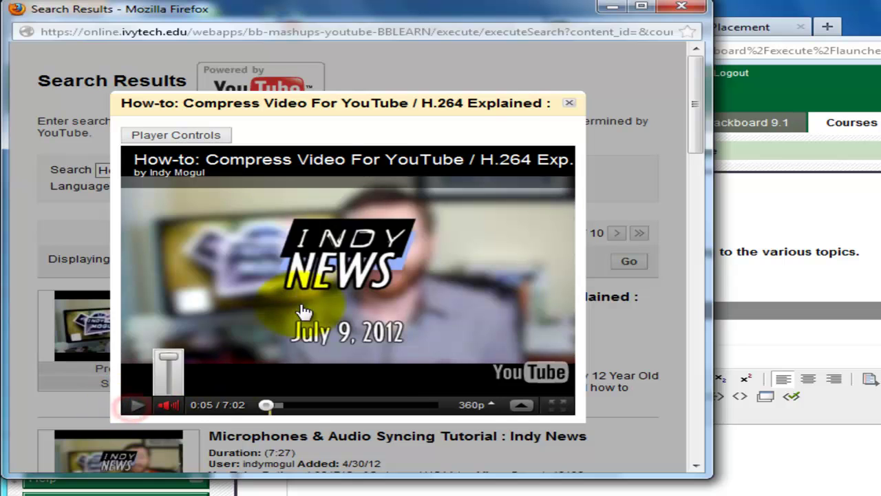
left_click(570, 103)
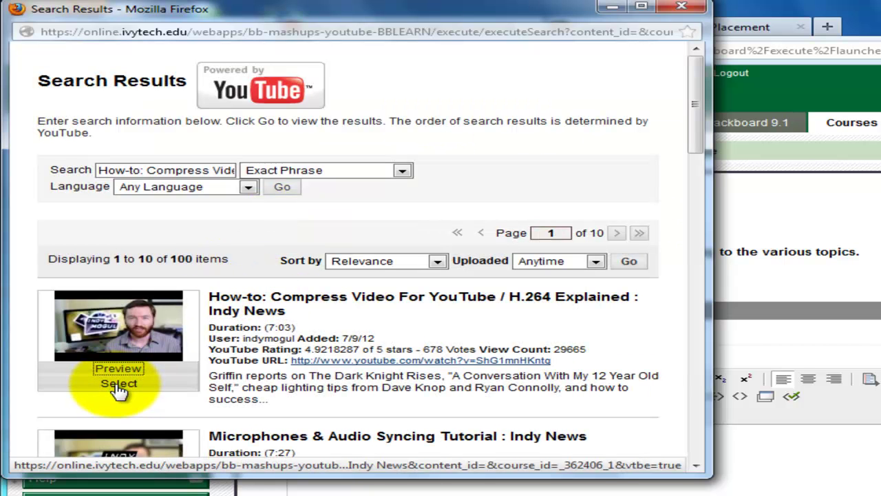
Embed the selected Indy News video with its YouTube URL and information shown.
left_click(119, 383)
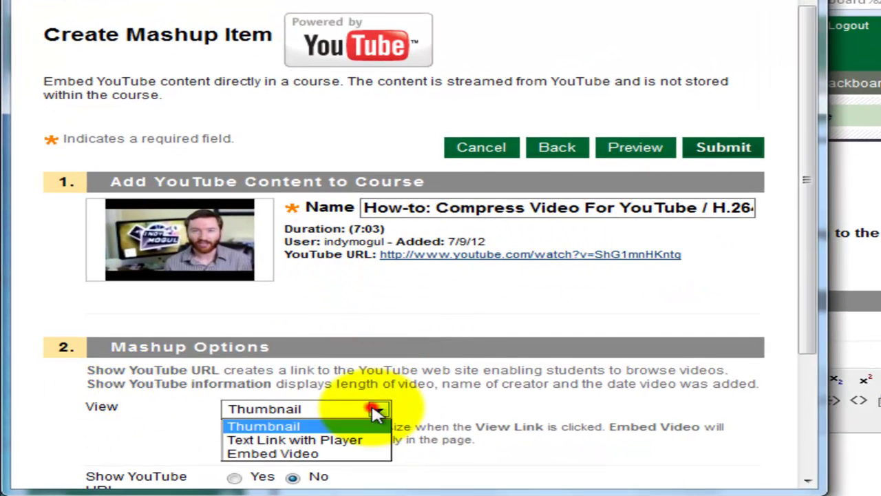
left_click(295, 455)
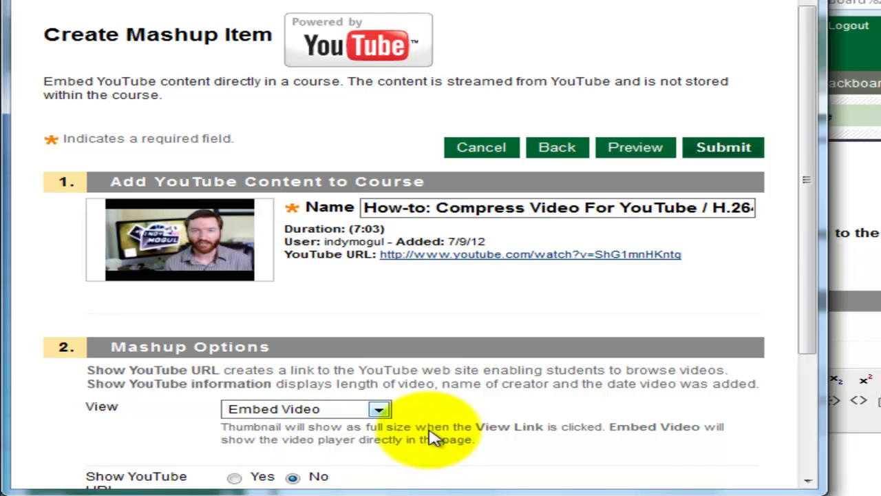
scroll(523, 413, "down", 3)
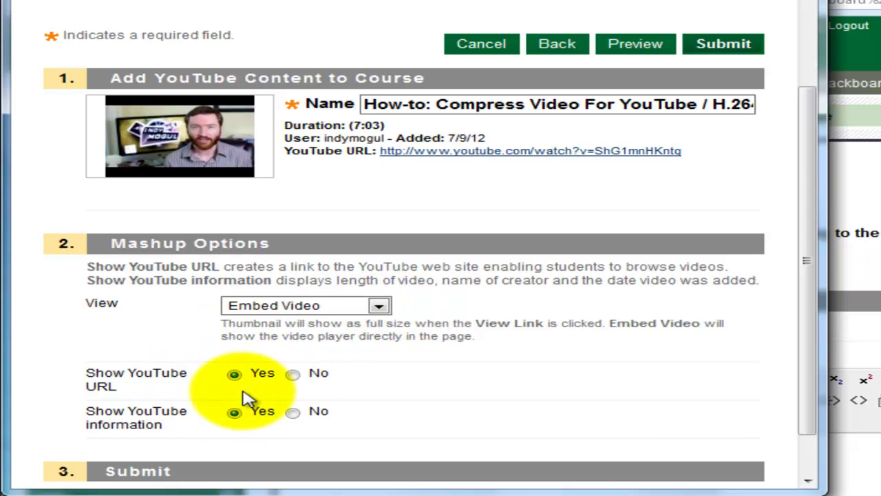
scroll(296, 392, "down", 1)
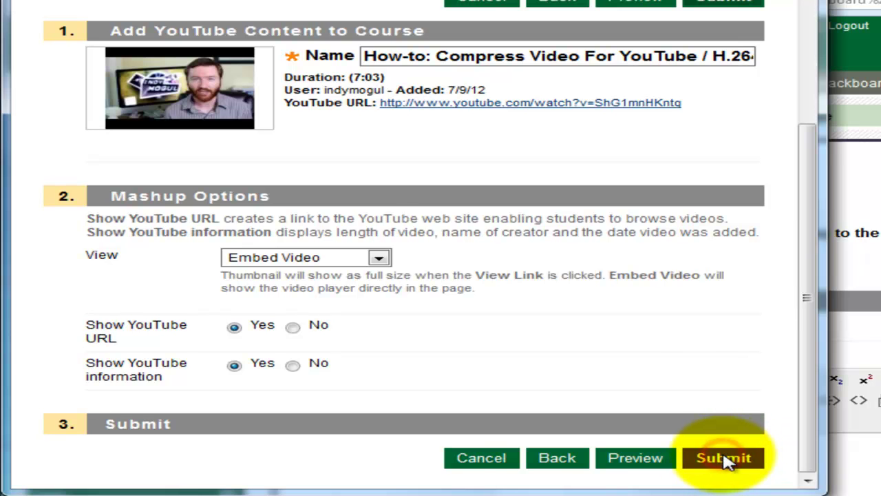
left_click(724, 458)
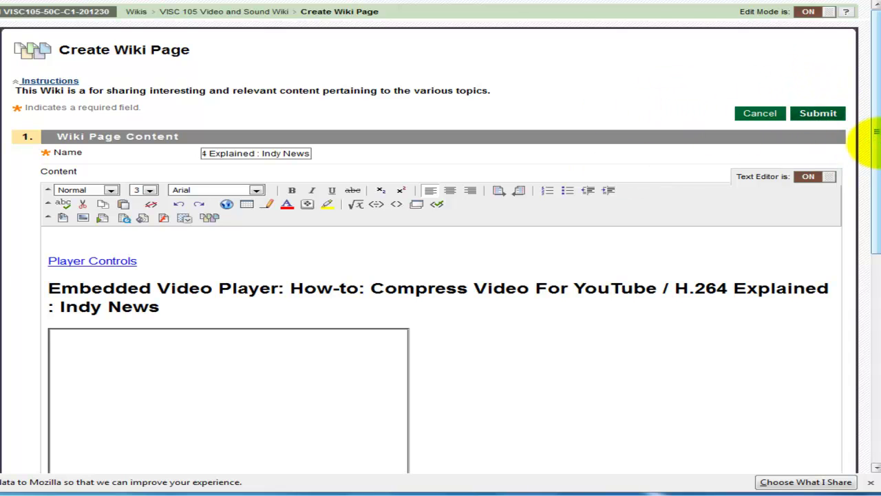
Scroll to the bottom of the Create Wiki Page form and submit the page.
left_click_drag(873, 137, 874, 351)
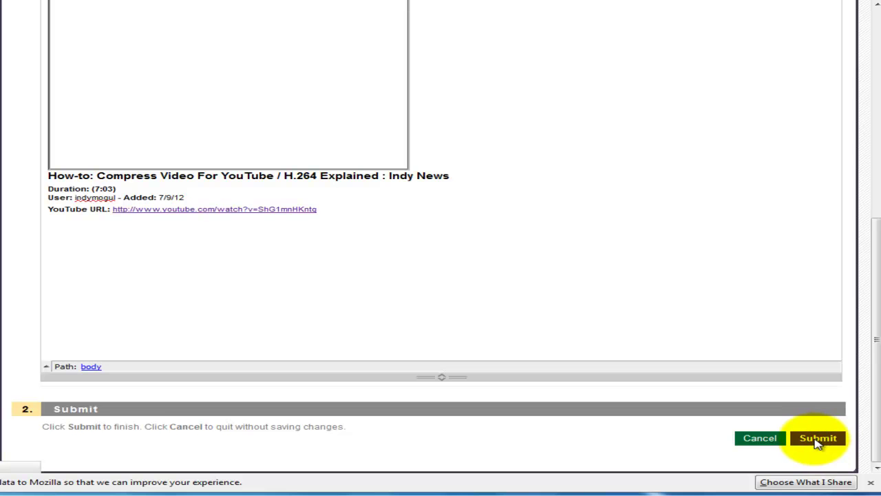
left_click(817, 441)
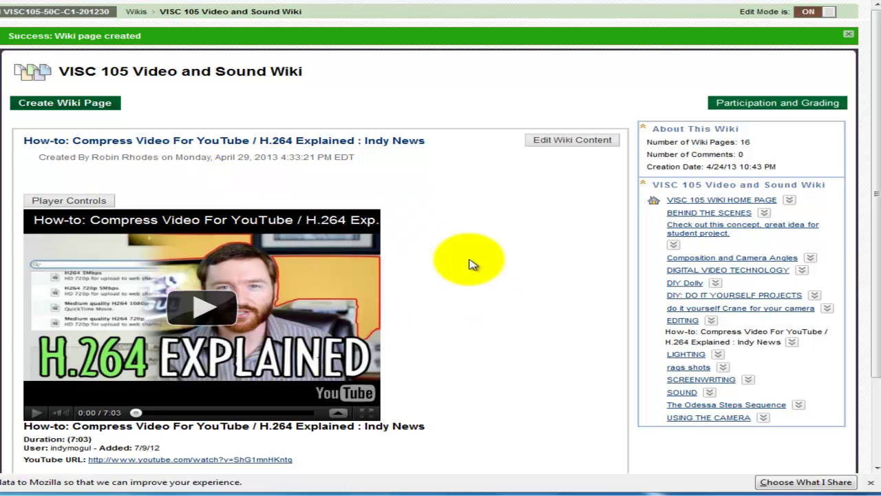
Test-play the embedded video, then move through the wiki's page links to LIGHTING.
left_click(192, 307)
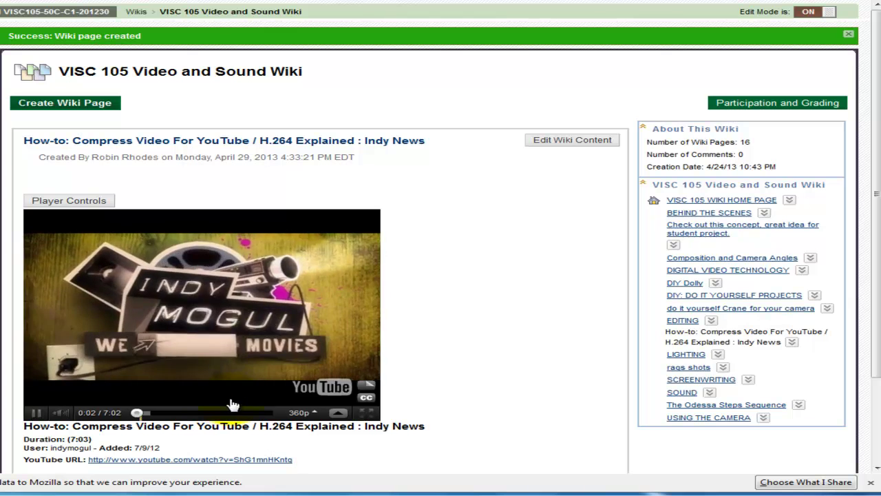
left_click(32, 416)
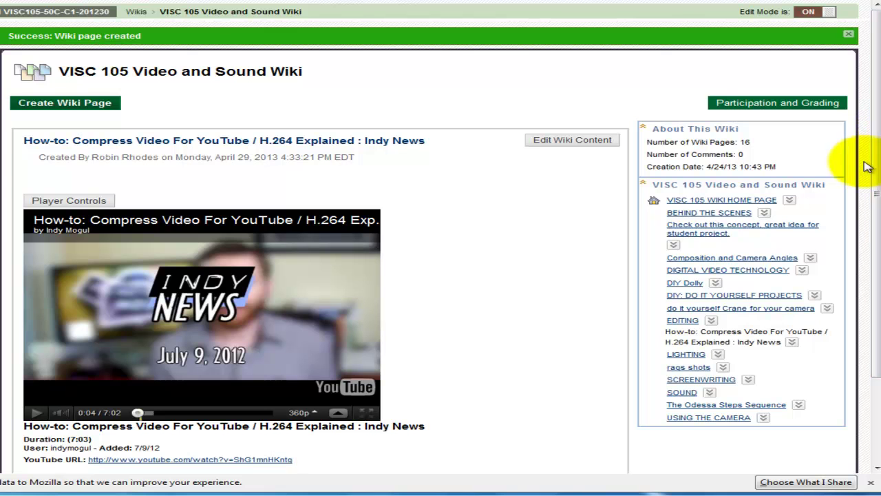
left_click_drag(878, 179, 876, 278)
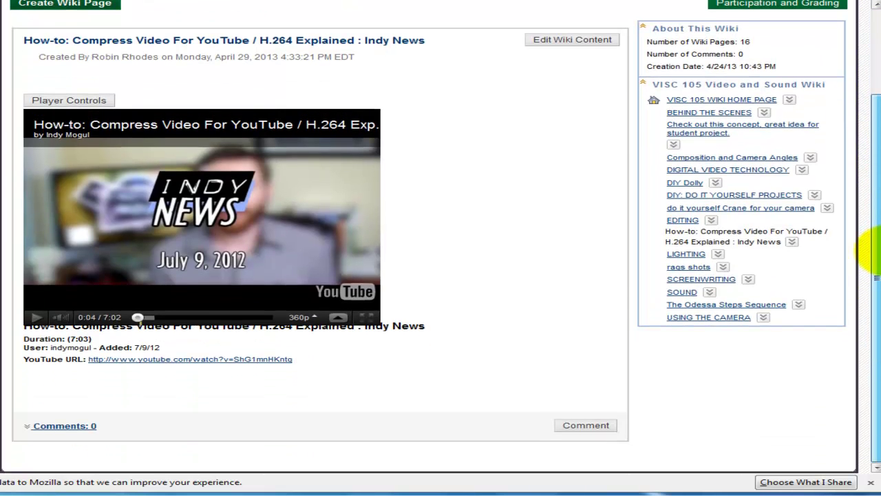
scroll(866, 245, "up", 1)
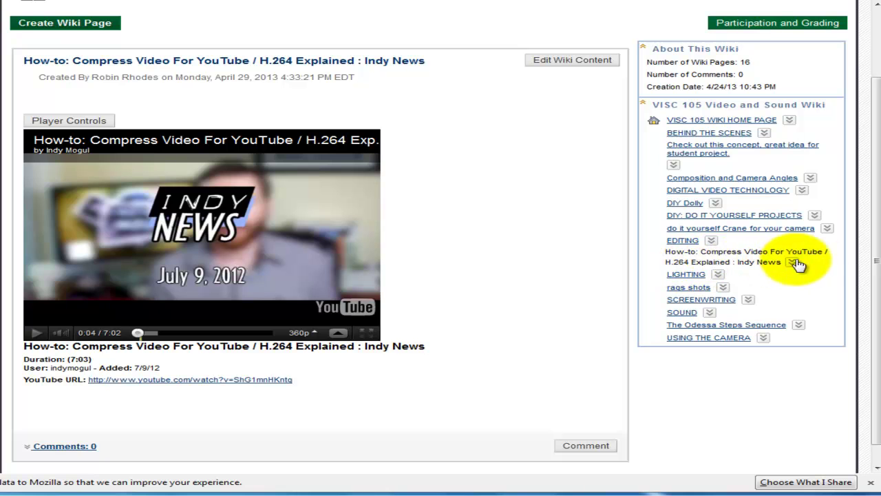
triple_click(833, 260)
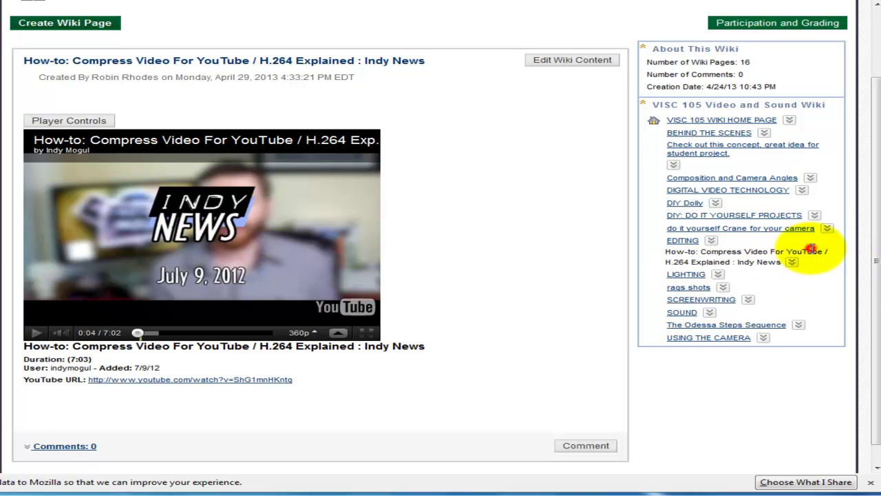
left_click(735, 228)
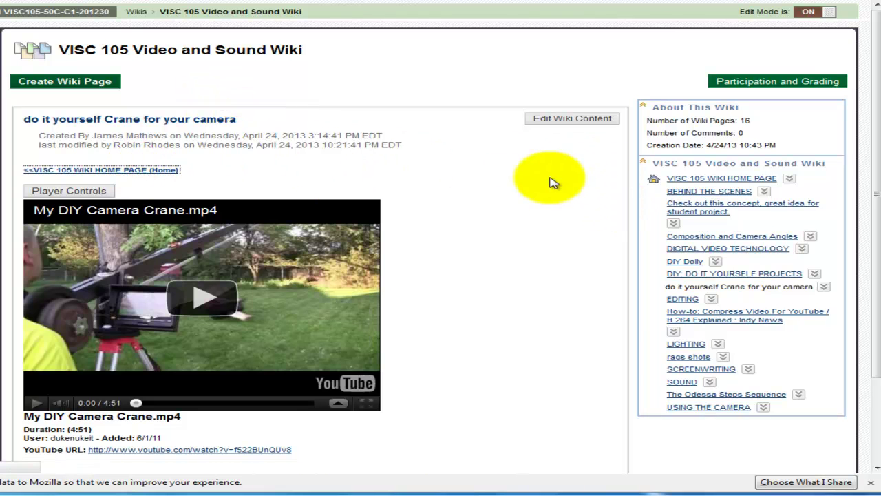
left_click(712, 178)
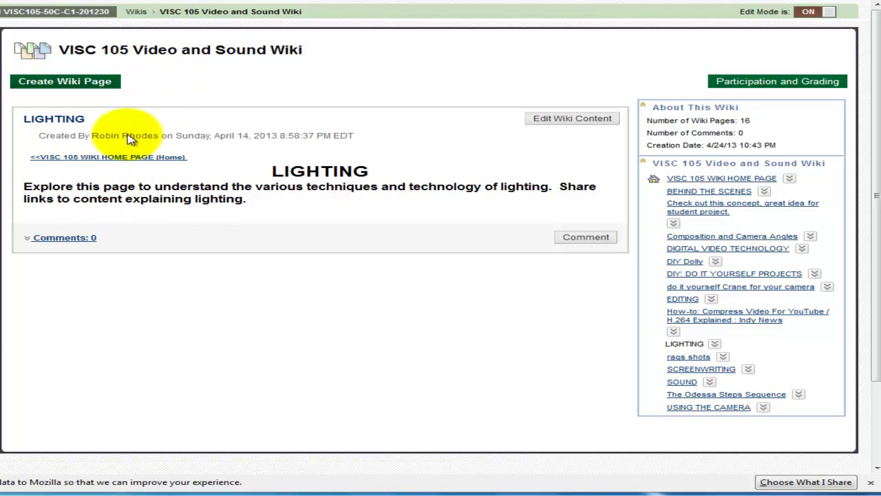
Start another wiki page and grab the 'Foundations of Lighting Placement' heading from the Lowel article.
left_click(81, 84)
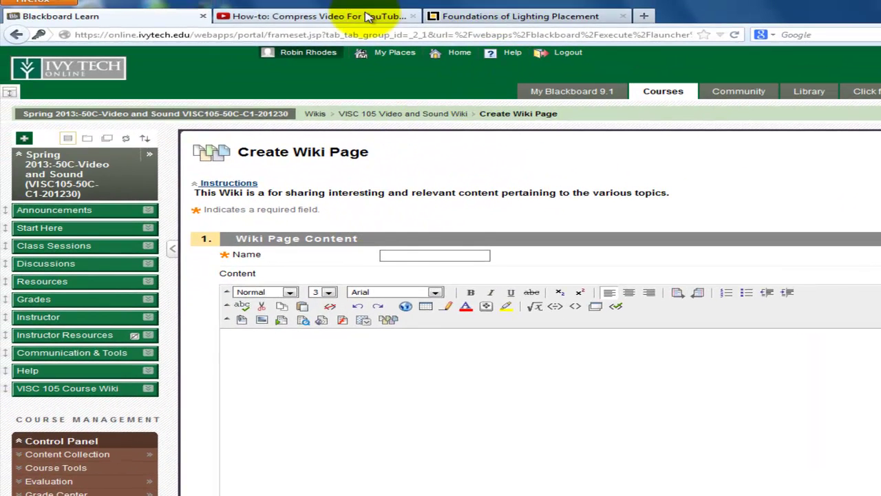
left_click(471, 16)
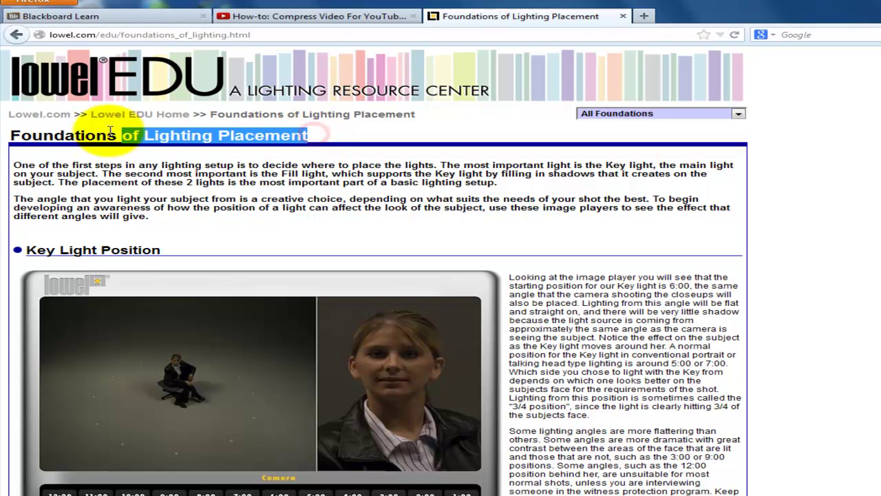
left_click_drag(306, 135, 11, 135)
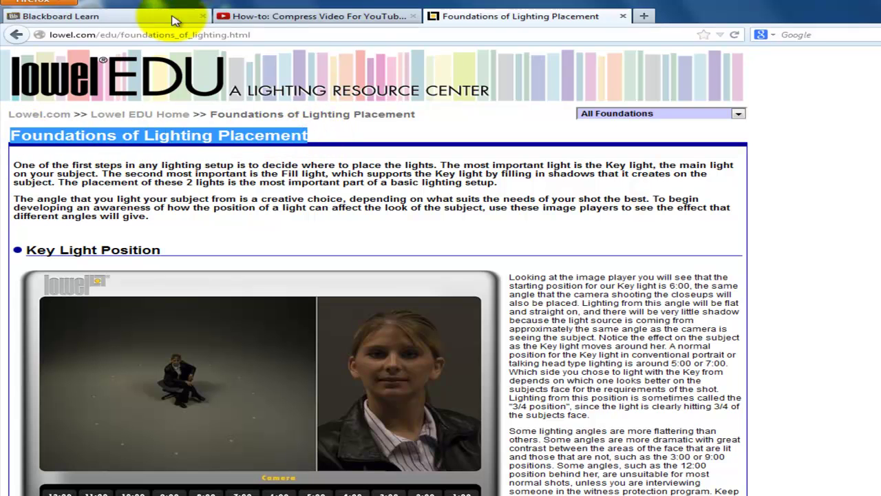
left_click(100, 15)
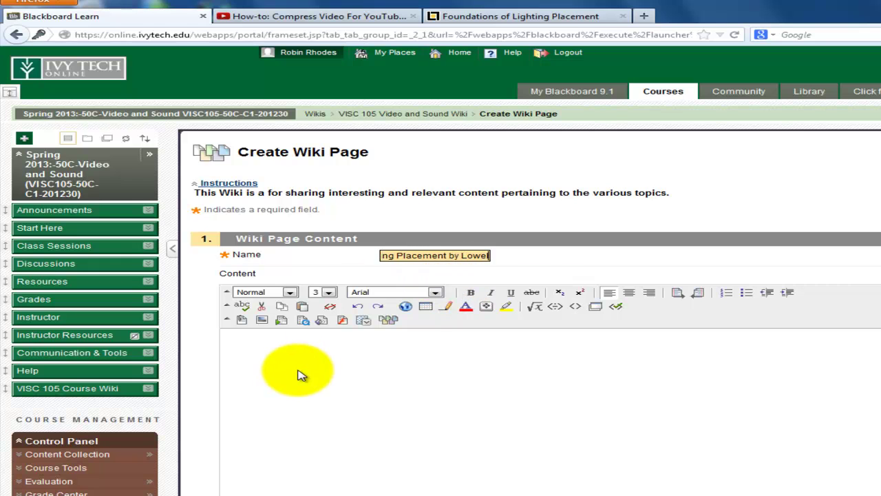
left_click(300, 373)
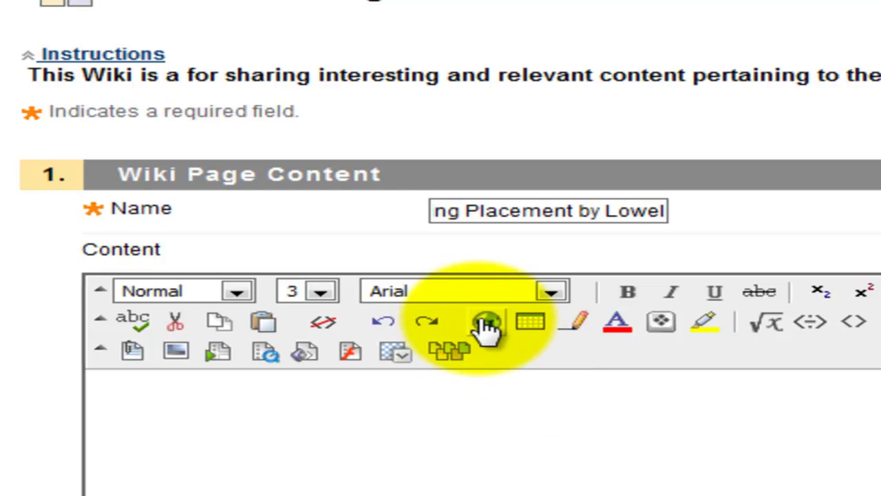
left_click(486, 321)
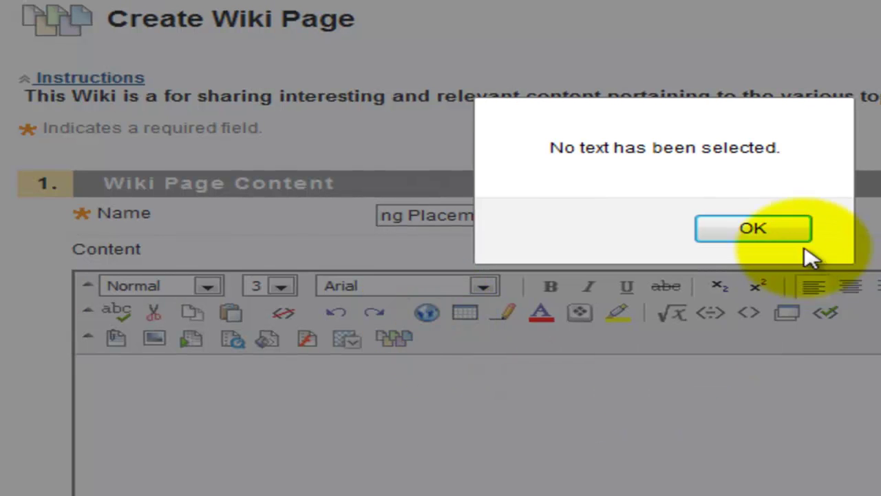
left_click(723, 227)
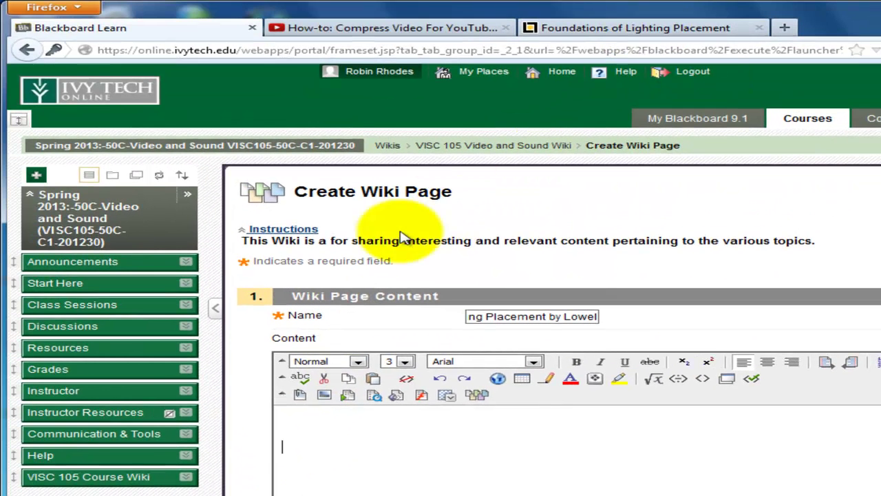
Copy the Lowel article's web address and paste it below the heading in the page content.
left_click(307, 447)
type("Foundations of Lighting Placement")
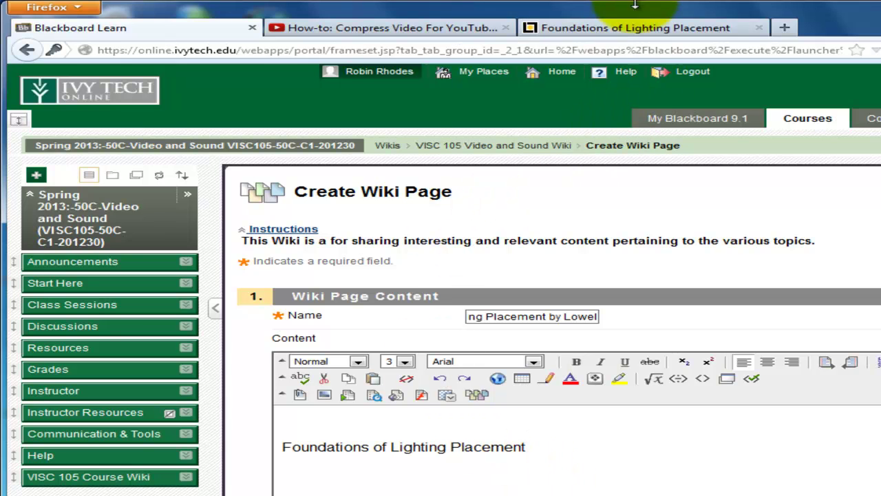
left_click(630, 31)
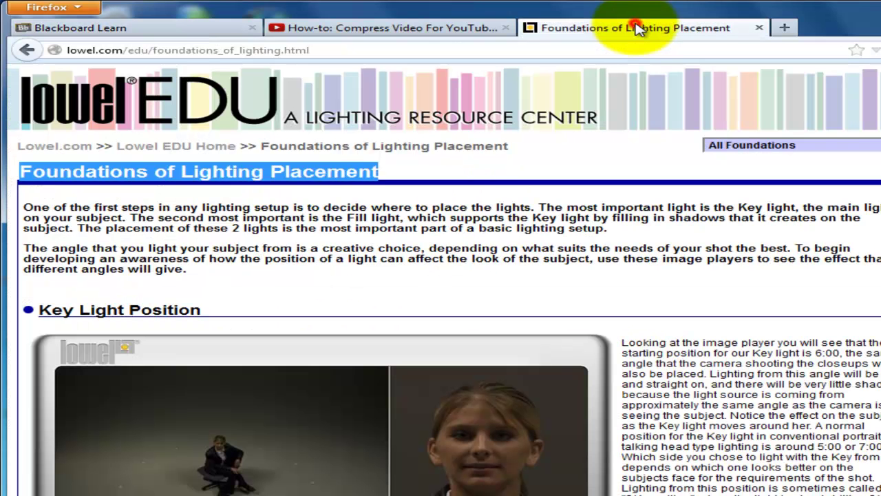
left_click(323, 50)
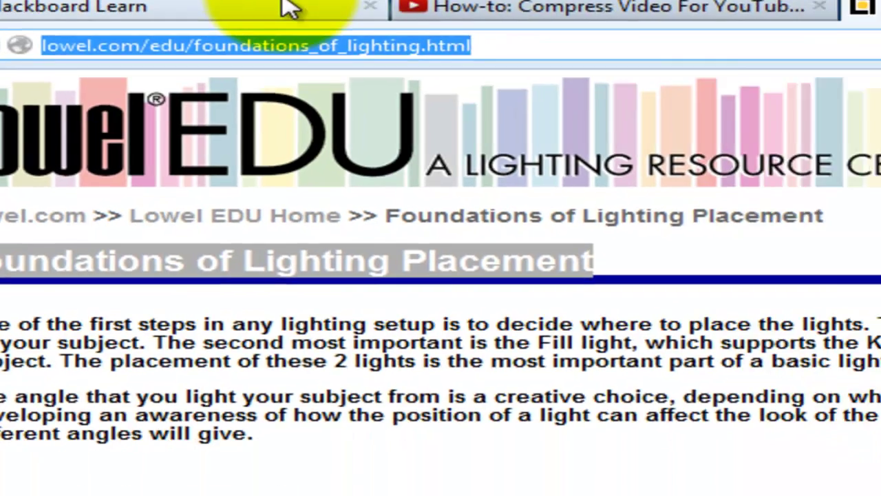
left_click(472, 56)
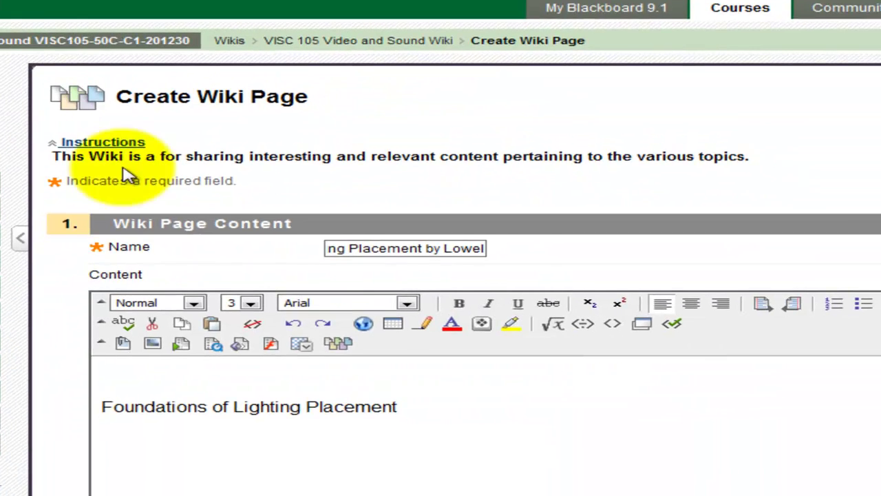
right_click(143, 454)
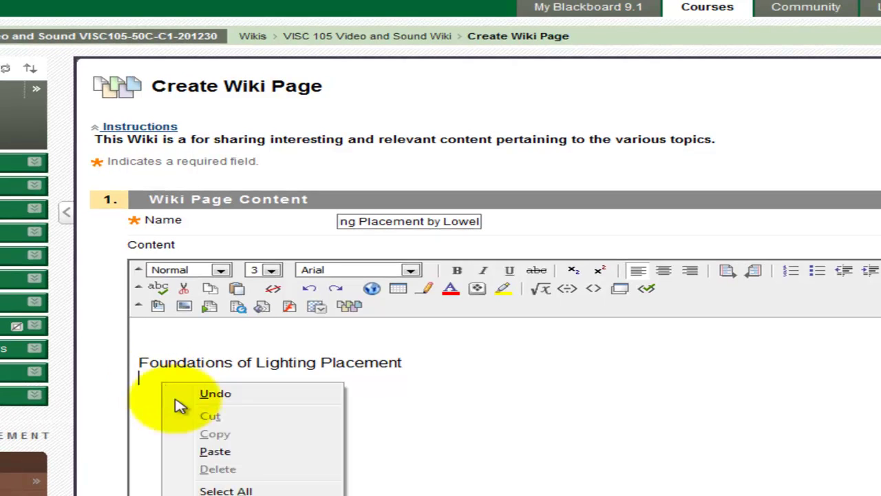
left_click(213, 452)
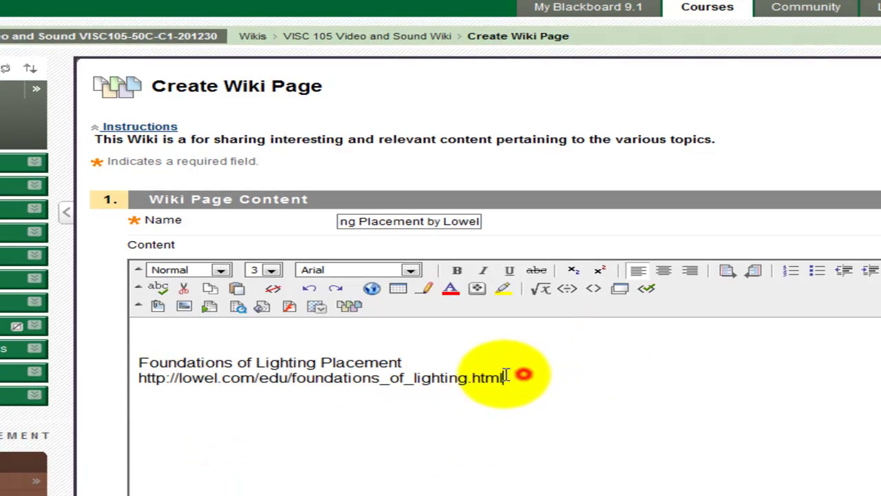
left_click_drag(505, 375, 143, 384)
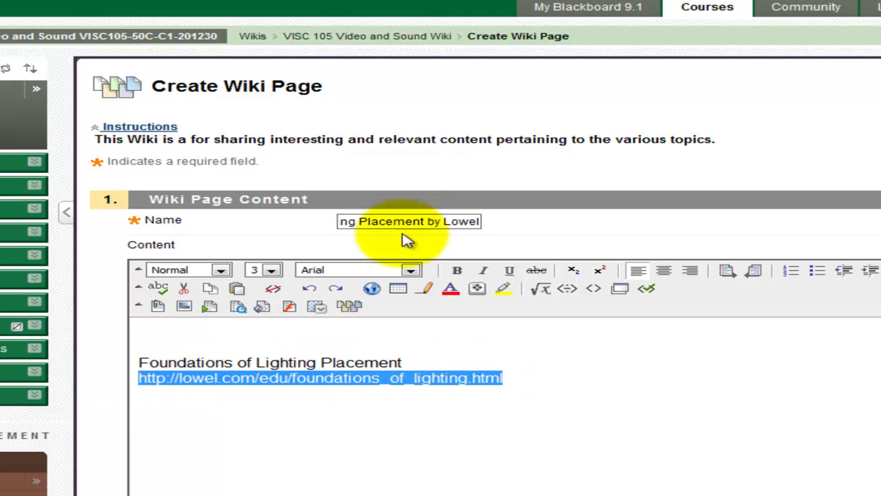
Link the pasted Lowel foundations_of_lighting address to its page, opening in a new window.
left_click(371, 289)
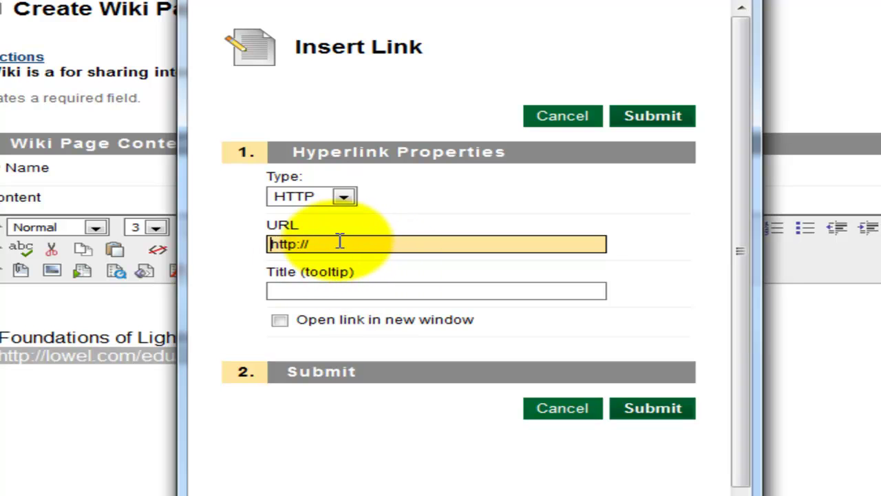
double_click(349, 244)
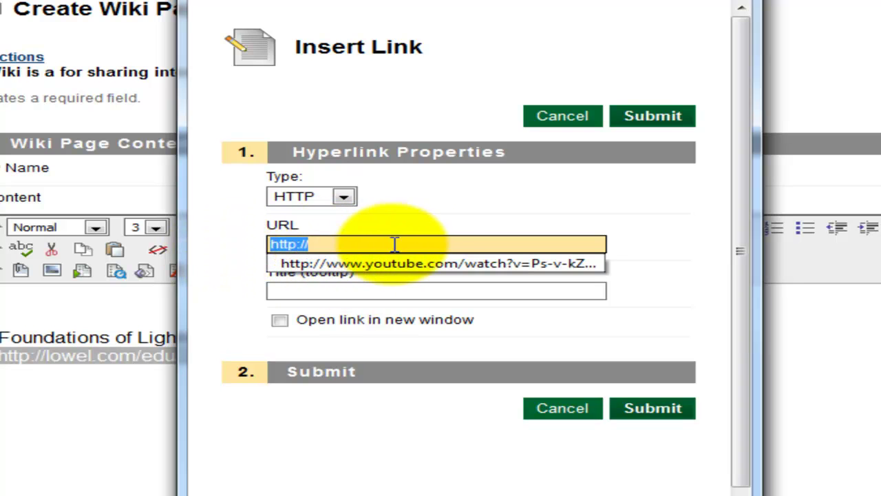
key("BackSpace")
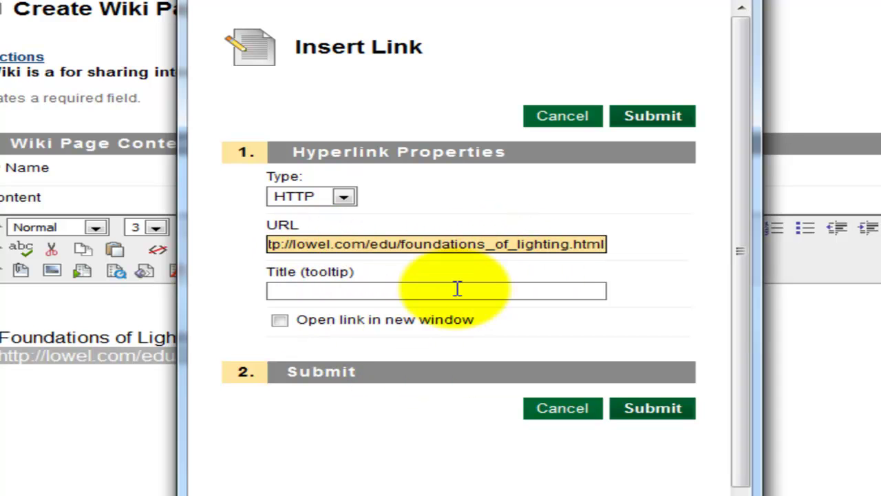
left_click(281, 320)
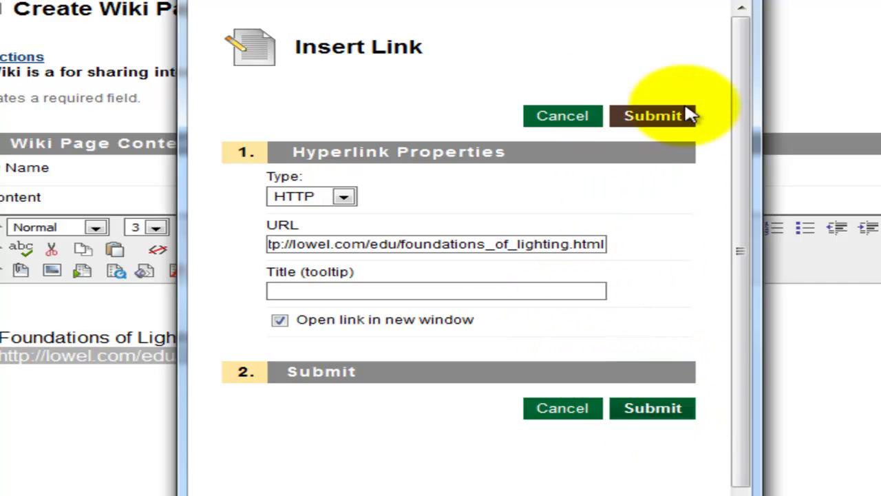
left_click(654, 409)
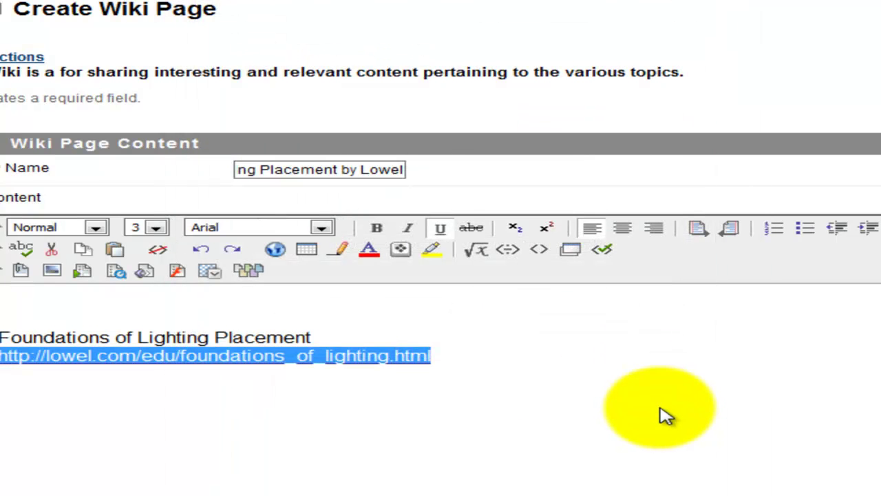
left_click(468, 354)
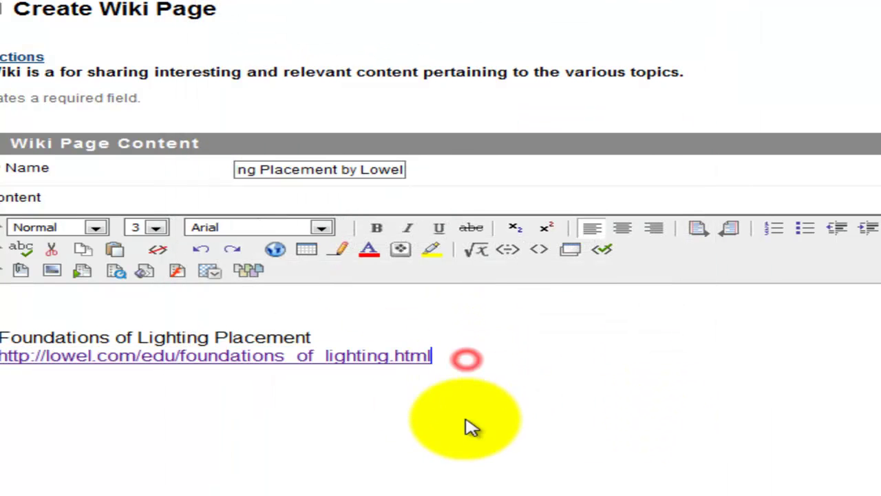
left_click(322, 419)
left_click(344, 335)
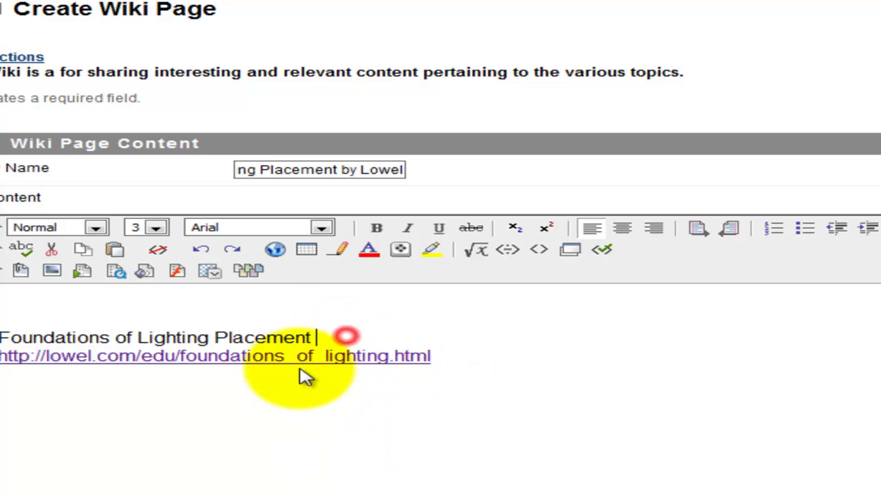
right_click(219, 359)
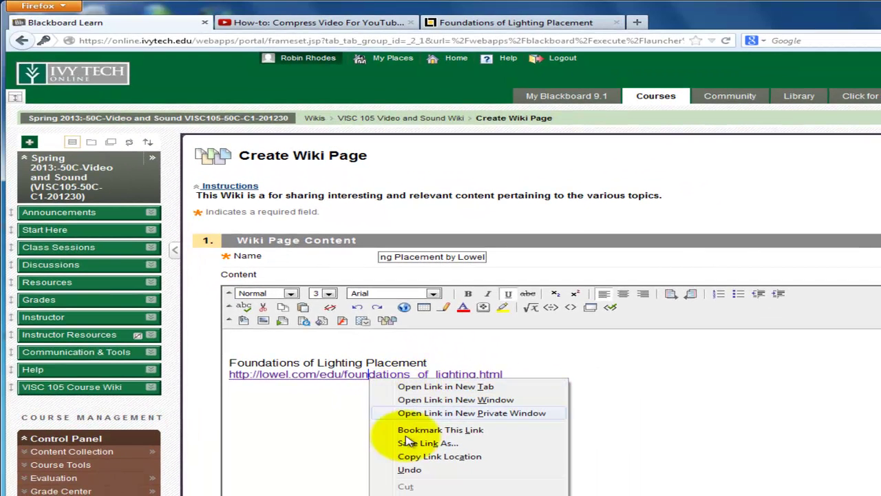
left_click(480, 386)
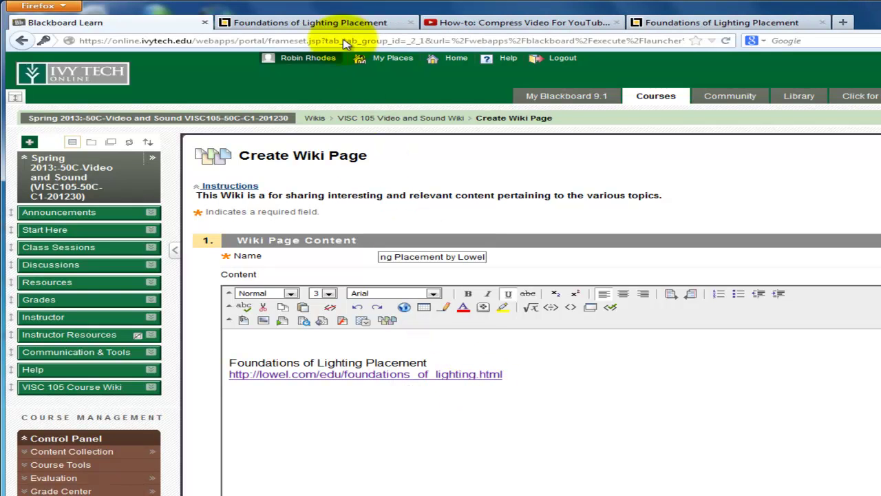
left_click(309, 24)
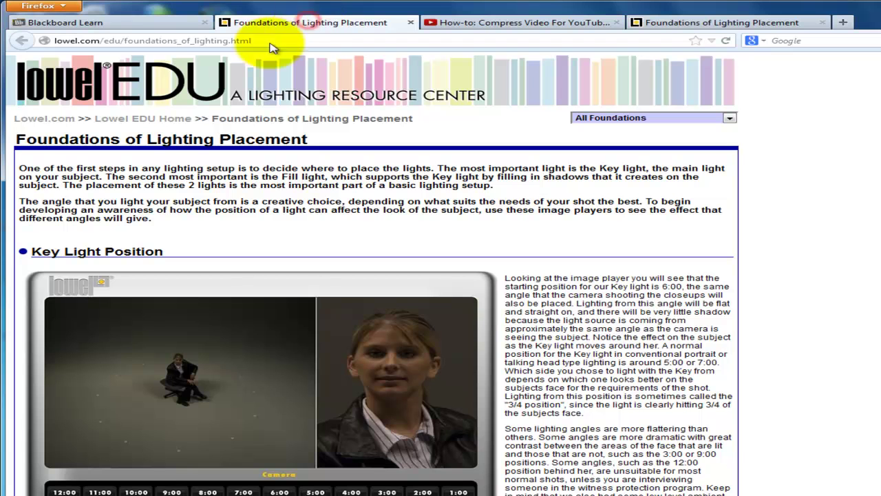
left_click(410, 25)
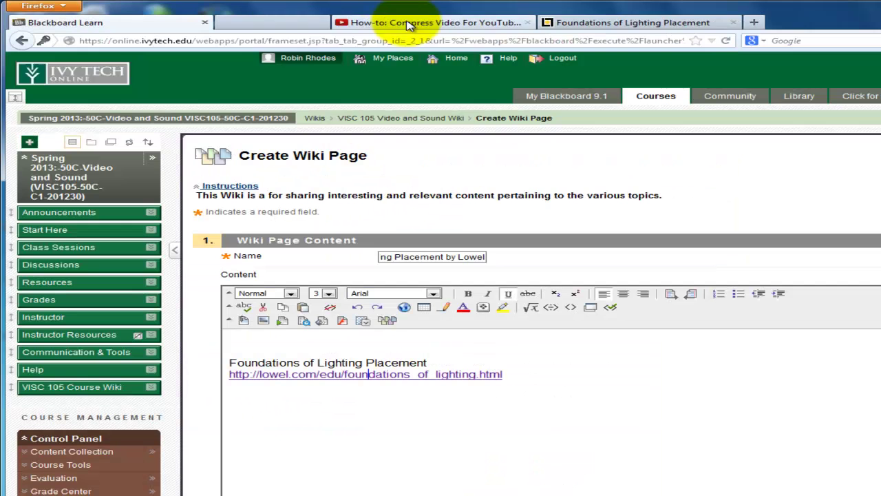
left_click(610, 390)
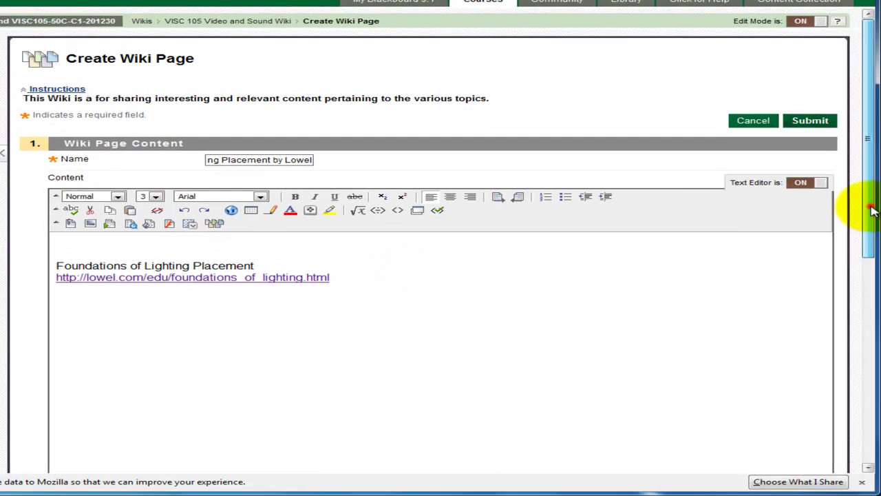
Save the 'Foundations of Lighting Placement by Lowel.edu' wiki page.
scroll(851, 256, "down", 3)
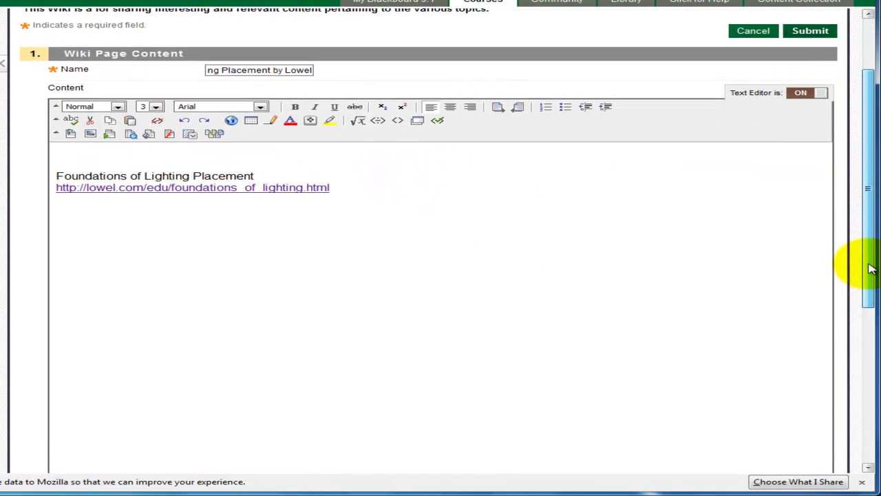
mouse_move(871, 268)
left_mouse_down()
mouse_move(861, 349)
mouse_move(865, 270)
left_mouse_up()
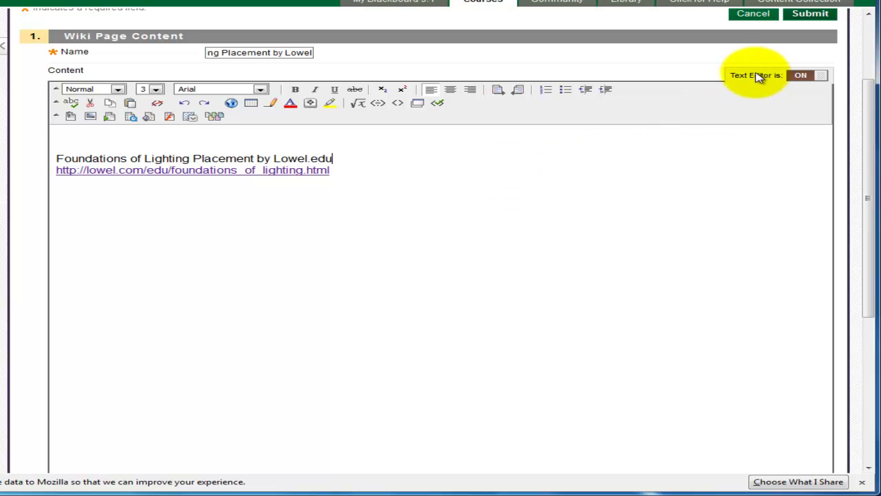
left_click_drag(871, 228, 863, 451)
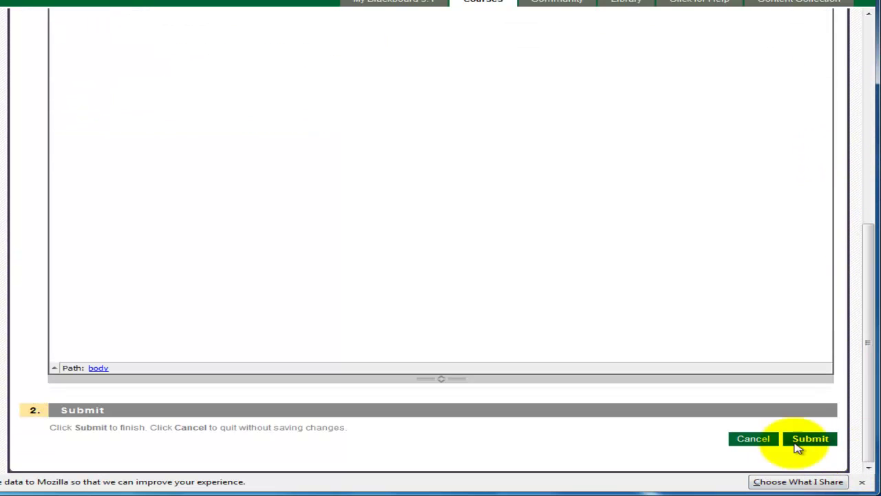
left_click(797, 441)
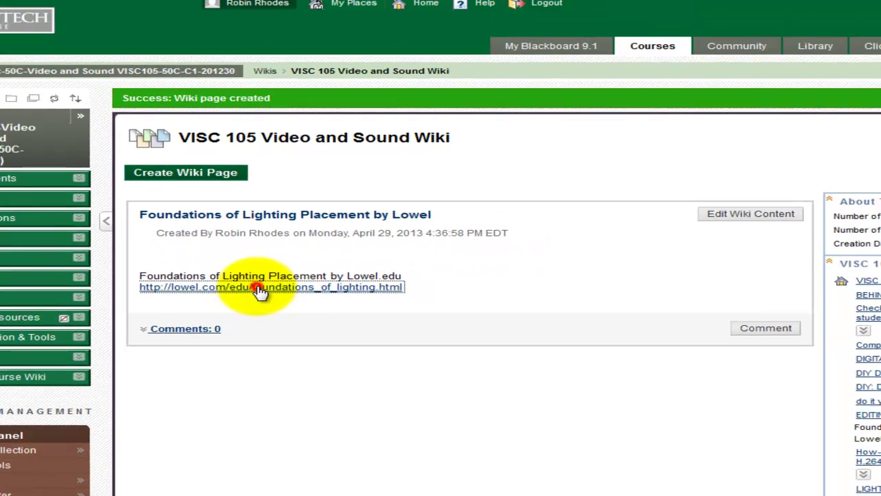
Test the new page's Lowel link, close the Lowel page, and open VISC 105 WIKI HOME PAGE.
left_click(201, 268)
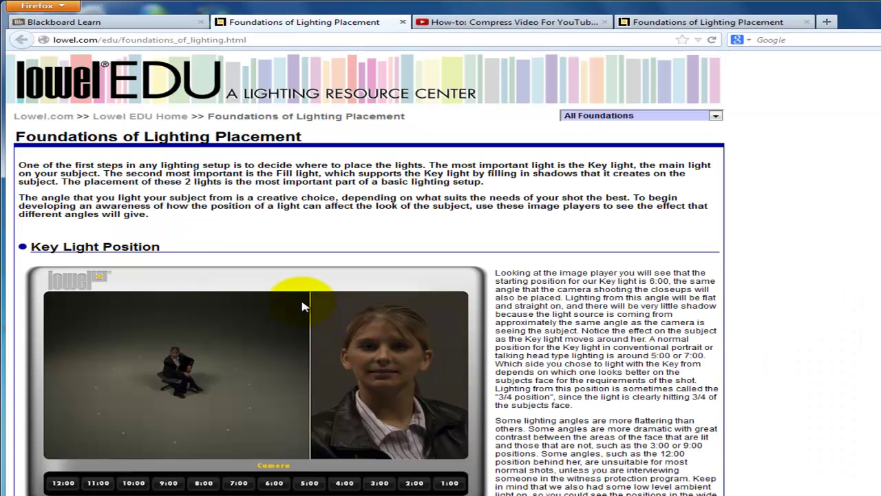
left_click(358, 20)
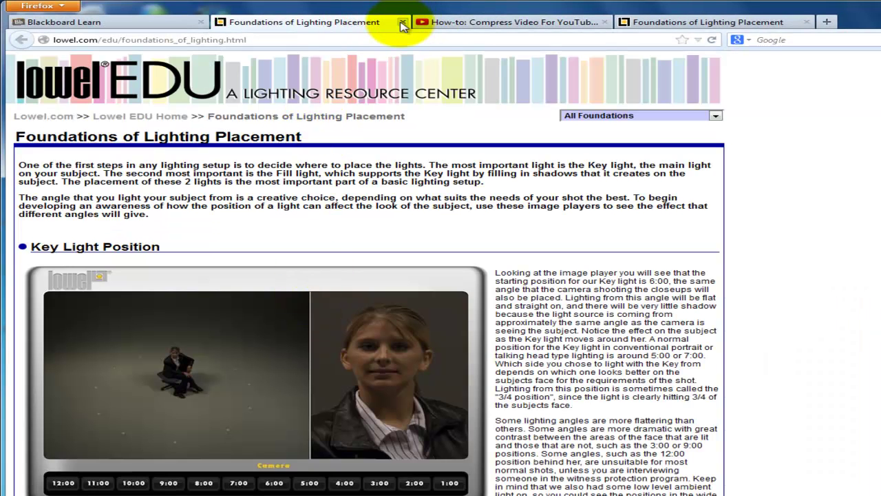
left_click(402, 23)
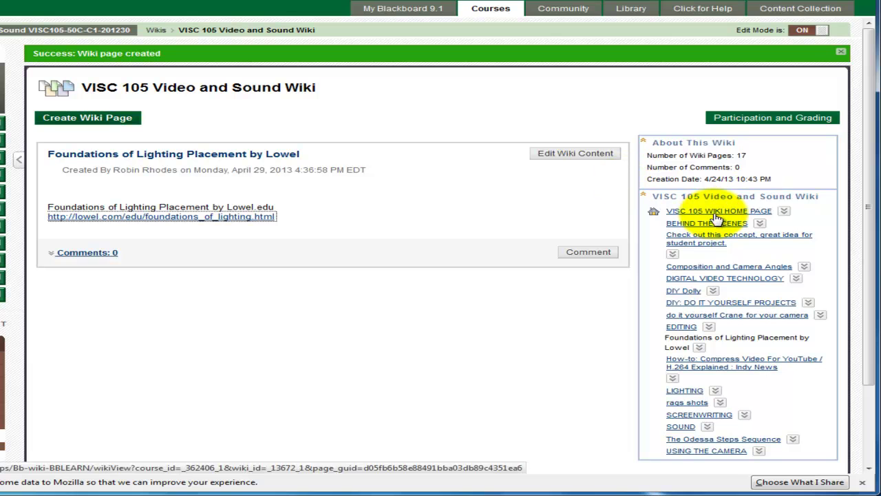
left_click(715, 215)
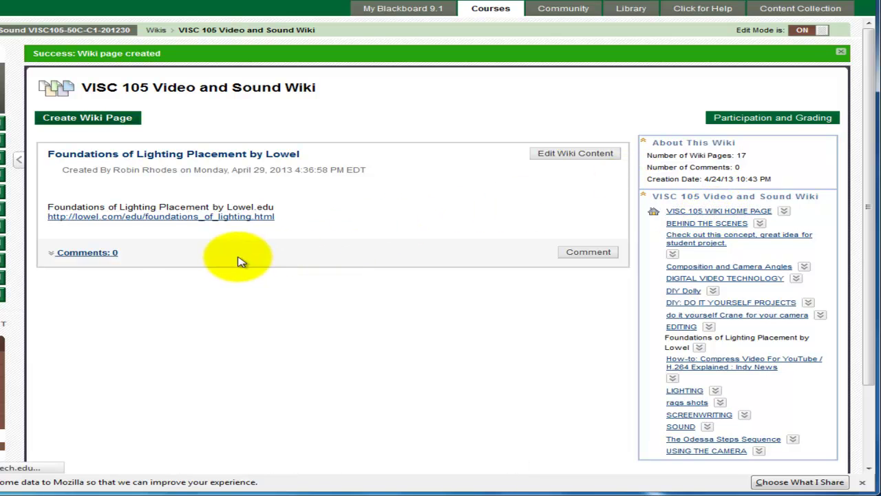